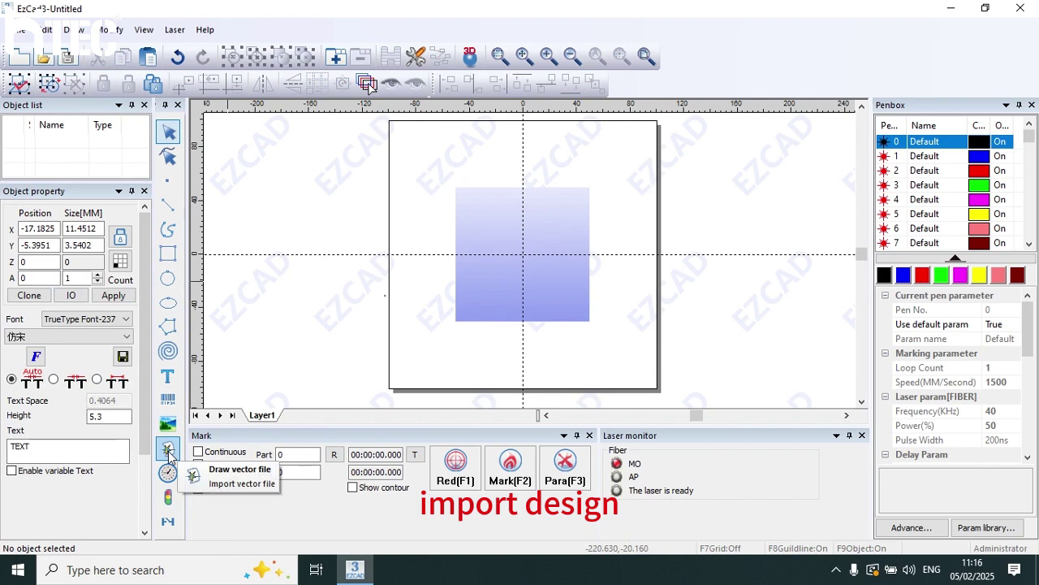
- Import the vector file mindfulness.dxf from the desktop and center it on the work area origin
click(241, 484)
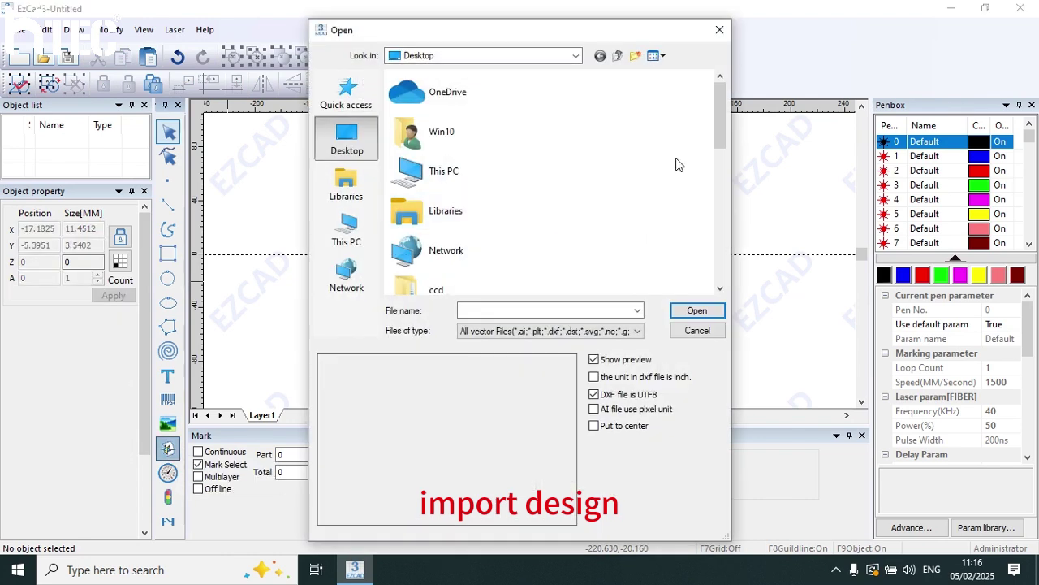
drag(719, 131, 719, 265)
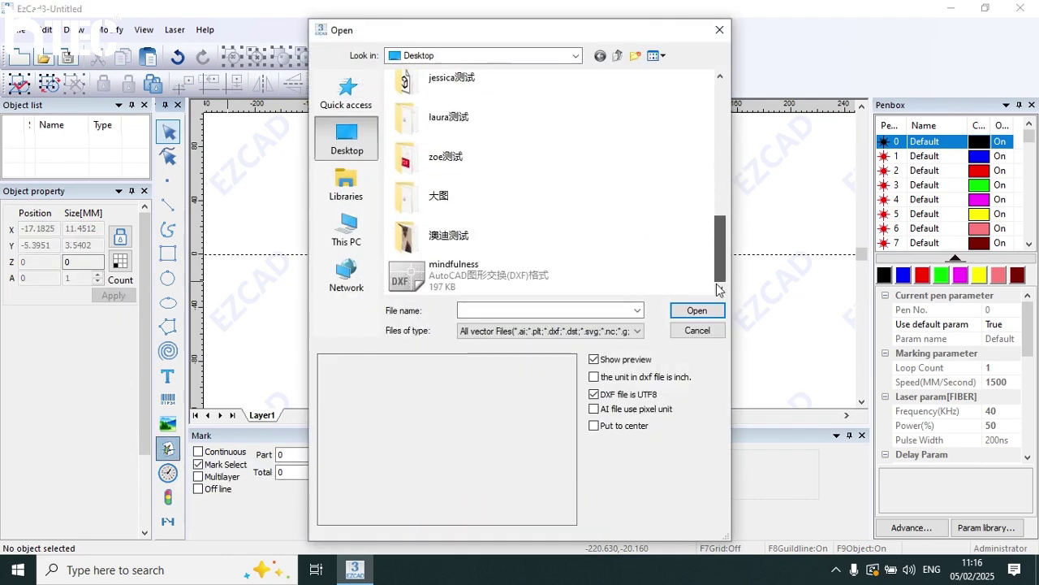
click(595, 278)
click(696, 310)
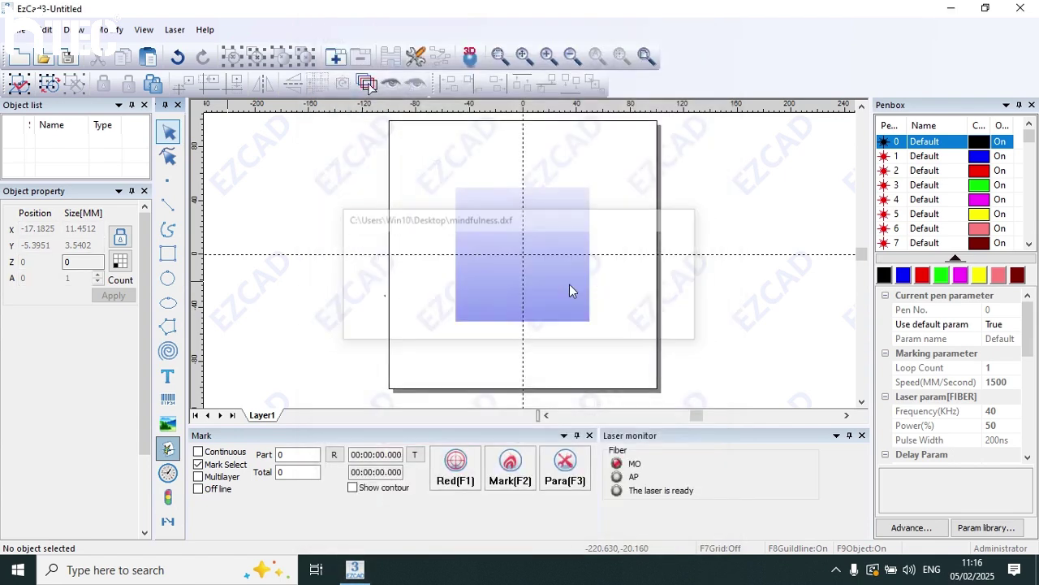
click(187, 84)
scroll(538, 274, up, 5)
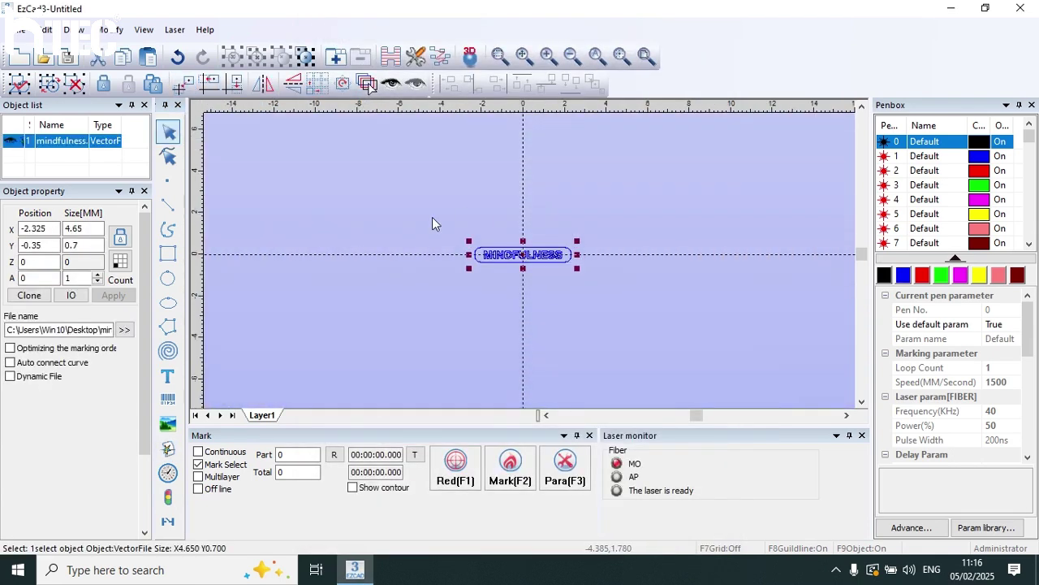
- Scale the MINDFULNESS design proportionally to a height of 7 mm and re-center it on the origin
drag(97, 242, 65, 246)
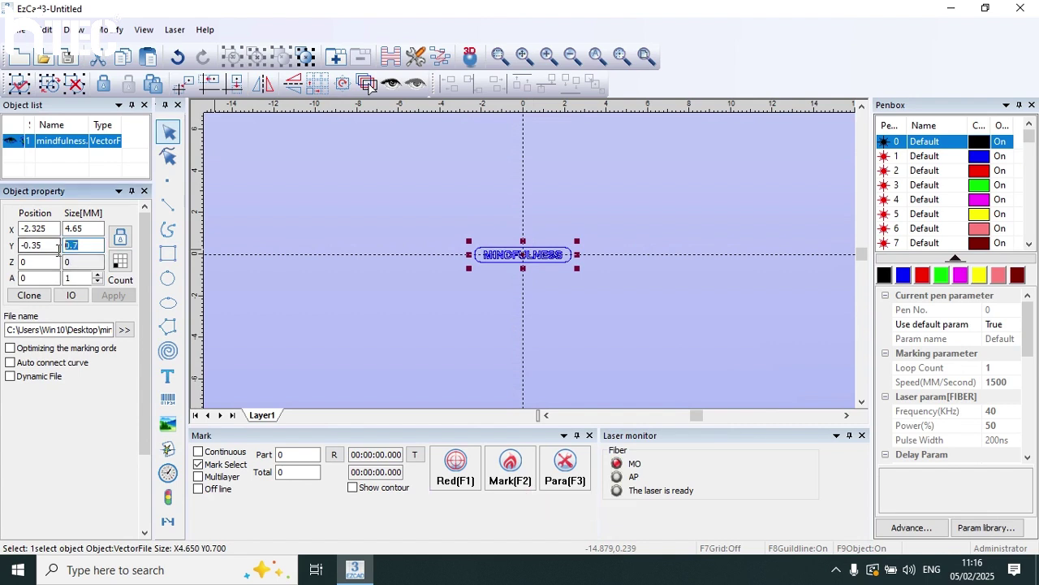
text(7)
click(113, 295)
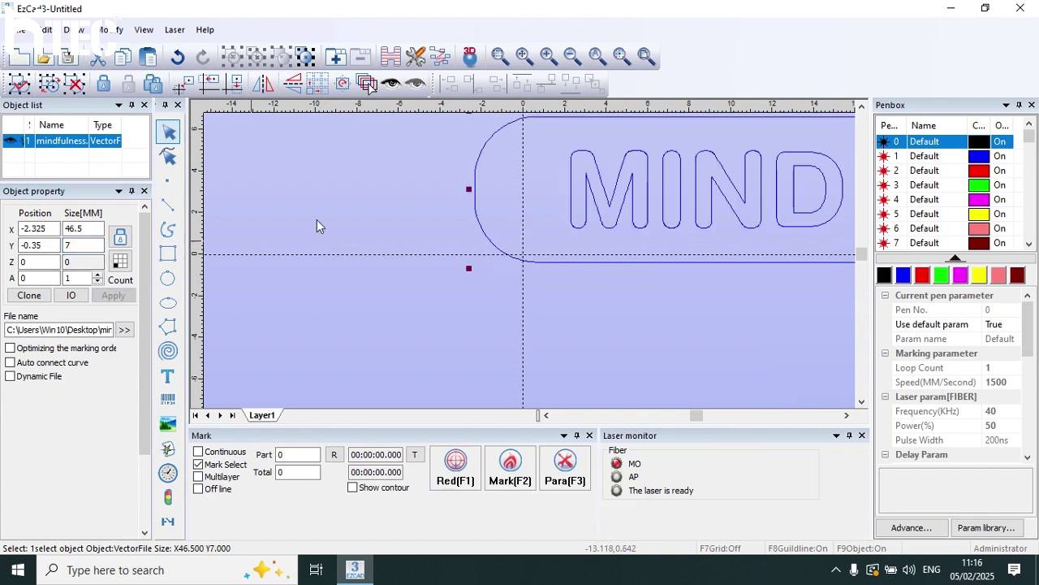
click(183, 84)
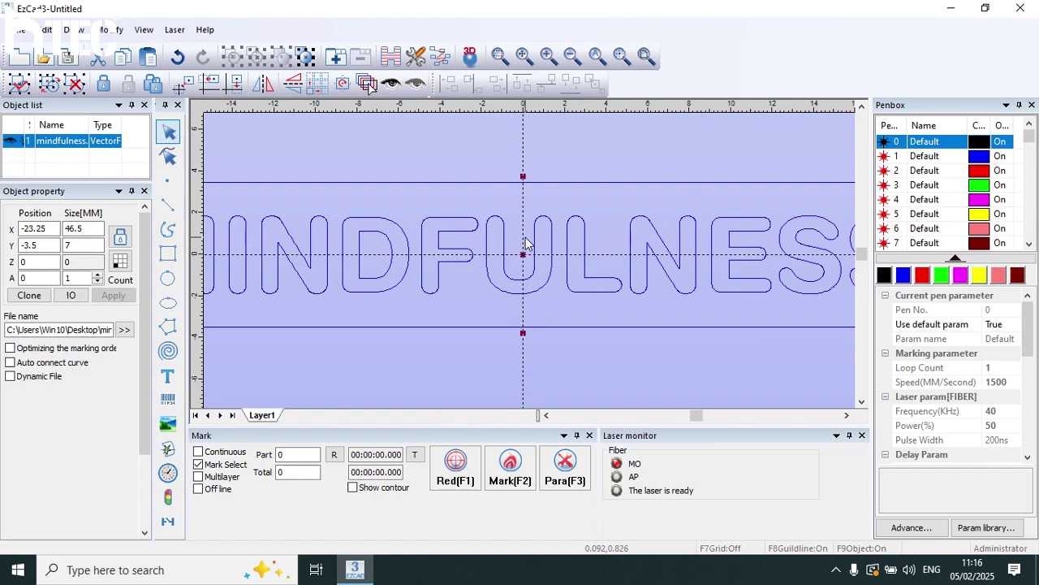
scroll(525, 249, down, 2)
scroll(528, 248, down, 2)
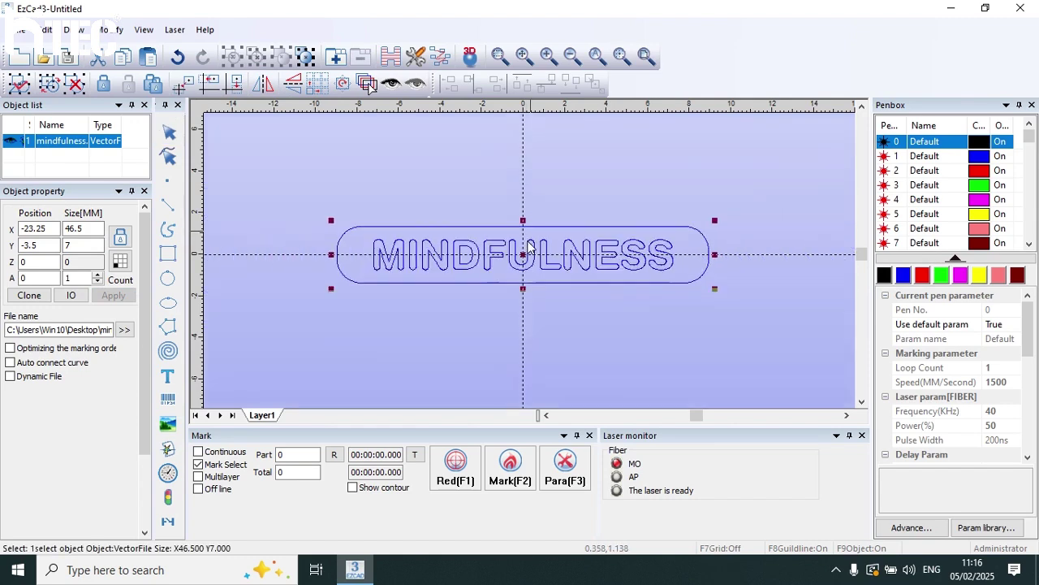
- Open the hatch settings for the MINDFULNESS design and choose the connected back-and-forth hatch type
click(326, 196)
mouse_move(327, 202)
mouse_down()
mouse_move(630, 294)
mouse_move(754, 316)
mouse_up()
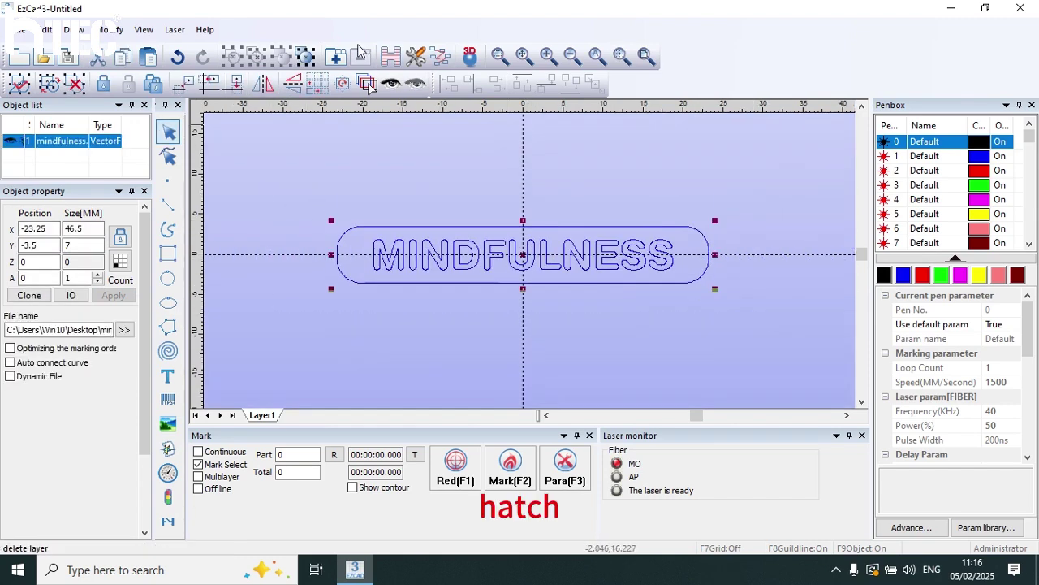
click(391, 56)
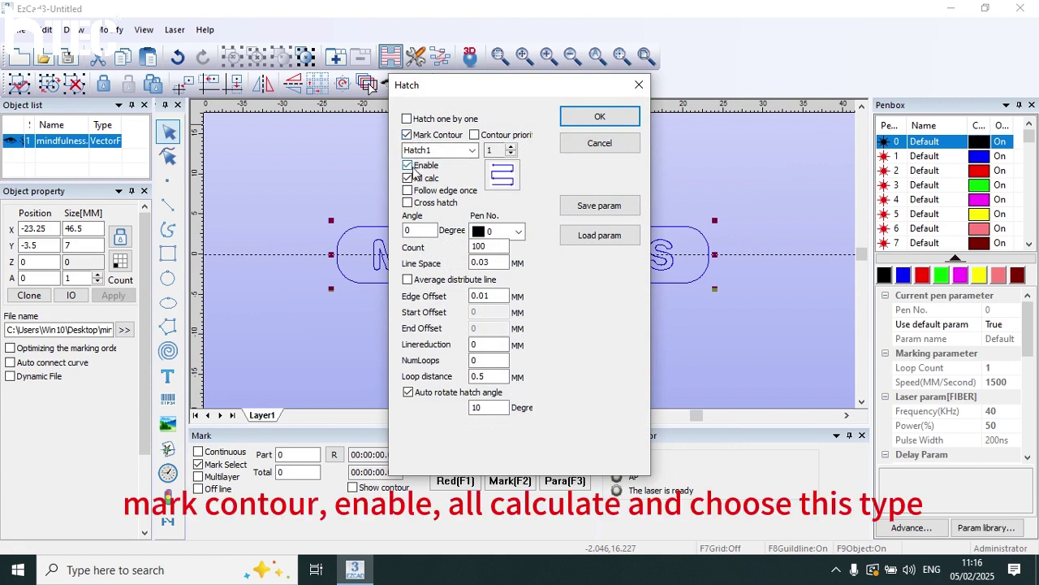
click(503, 176)
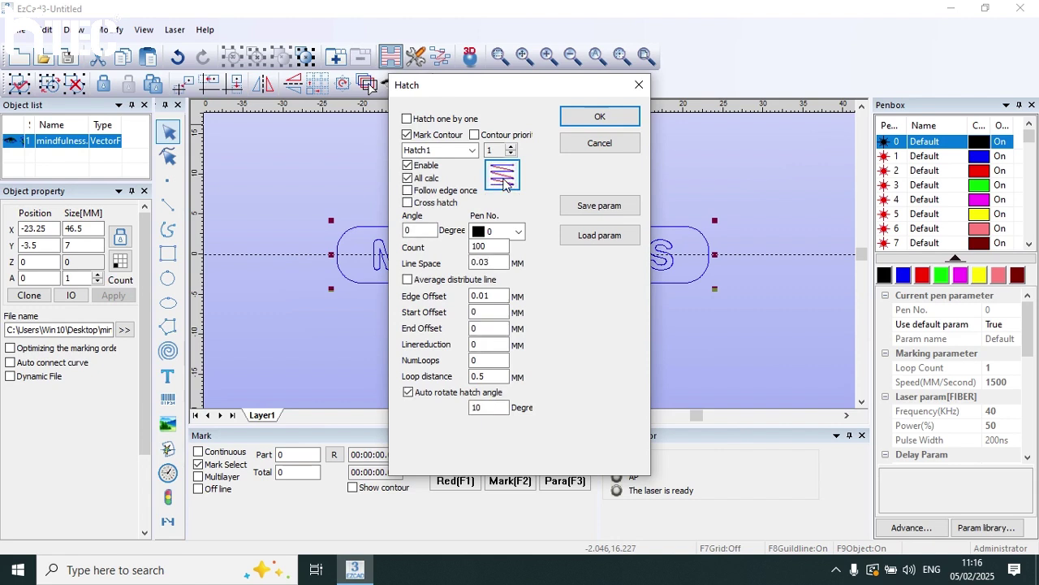
click(503, 177)
click(504, 177)
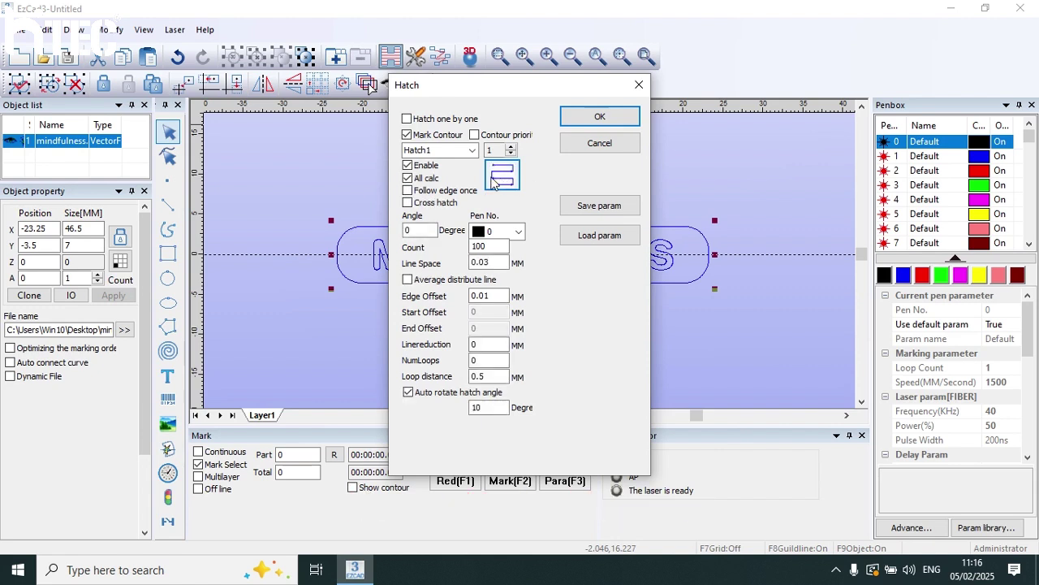
- Apply the hatch with a count of 125, 0.03 mm line space and a 10-degree auto-rotate hatch angle
double_click(496, 246)
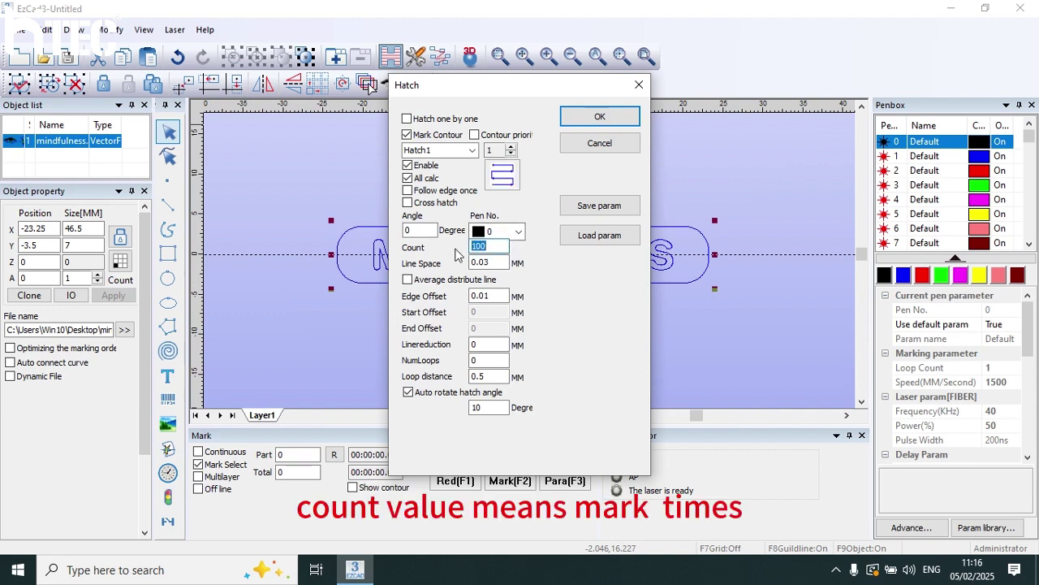
text(125)
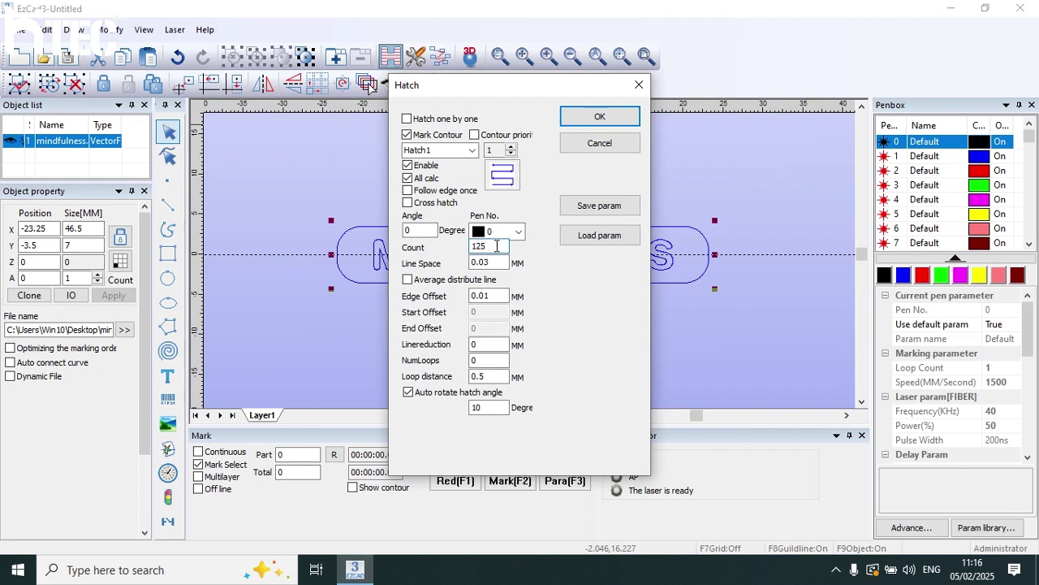
drag(499, 261, 427, 269)
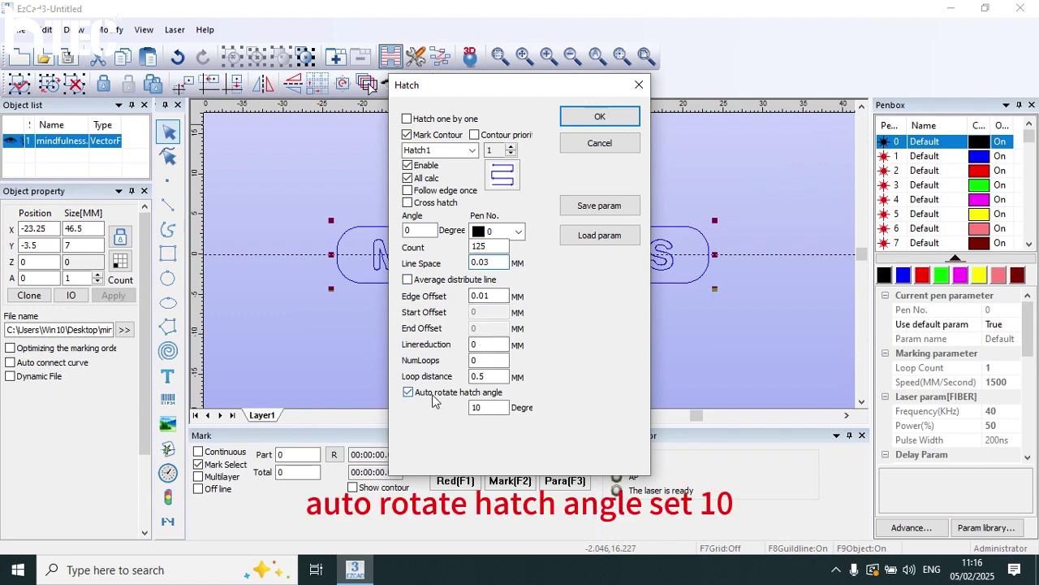
click(459, 396)
click(462, 396)
drag(492, 407, 471, 408)
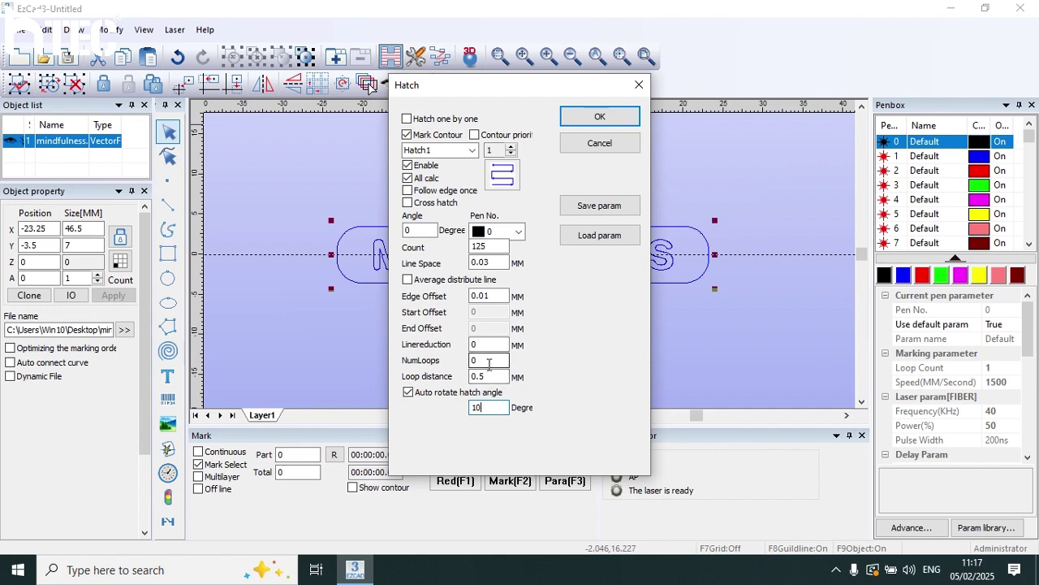
click(587, 118)
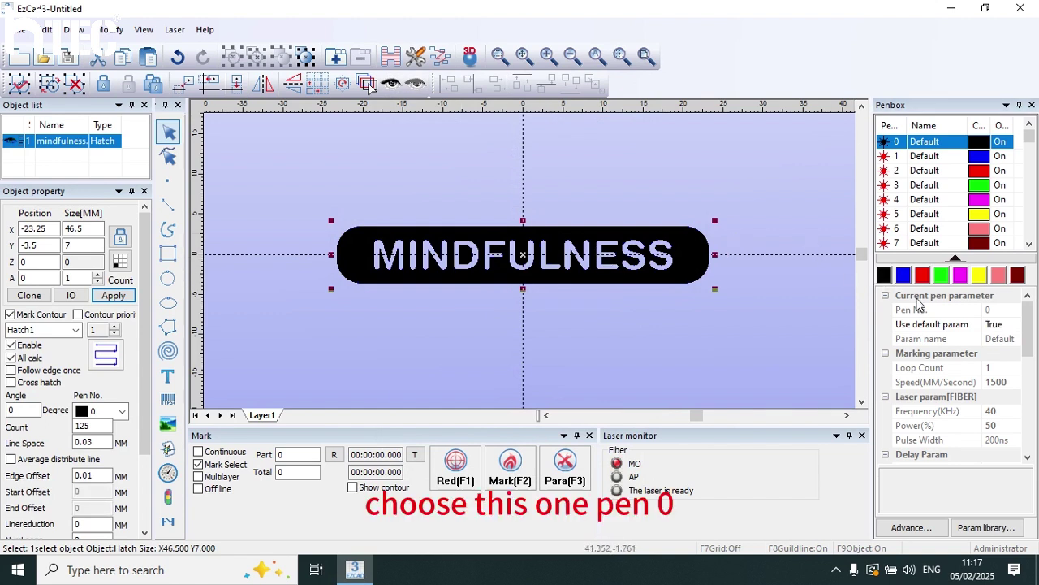
- Turn off the default parameters for pen 0 and set its laser power to 90%
click(1014, 325)
click(997, 350)
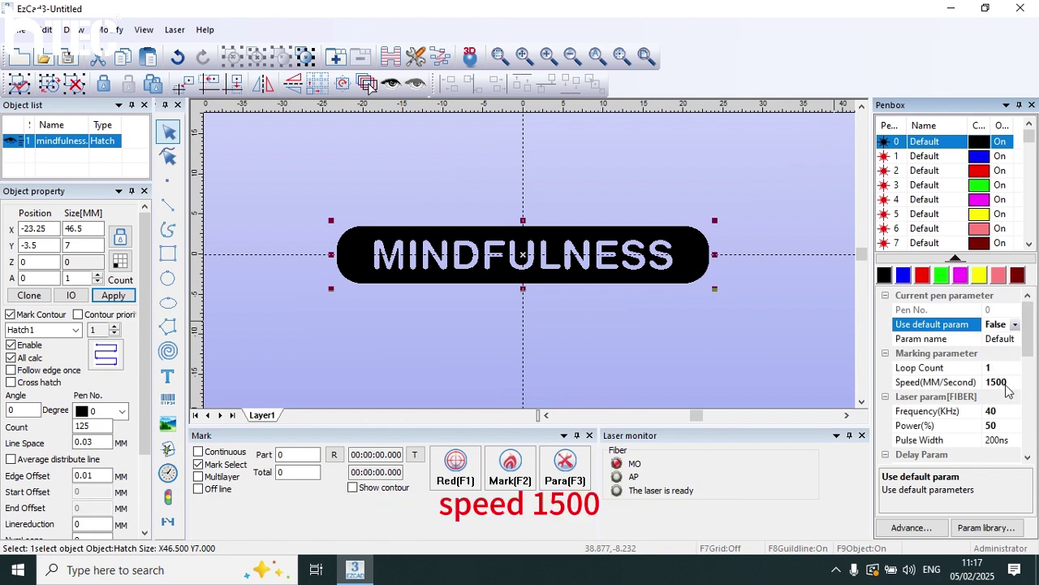
click(1005, 427)
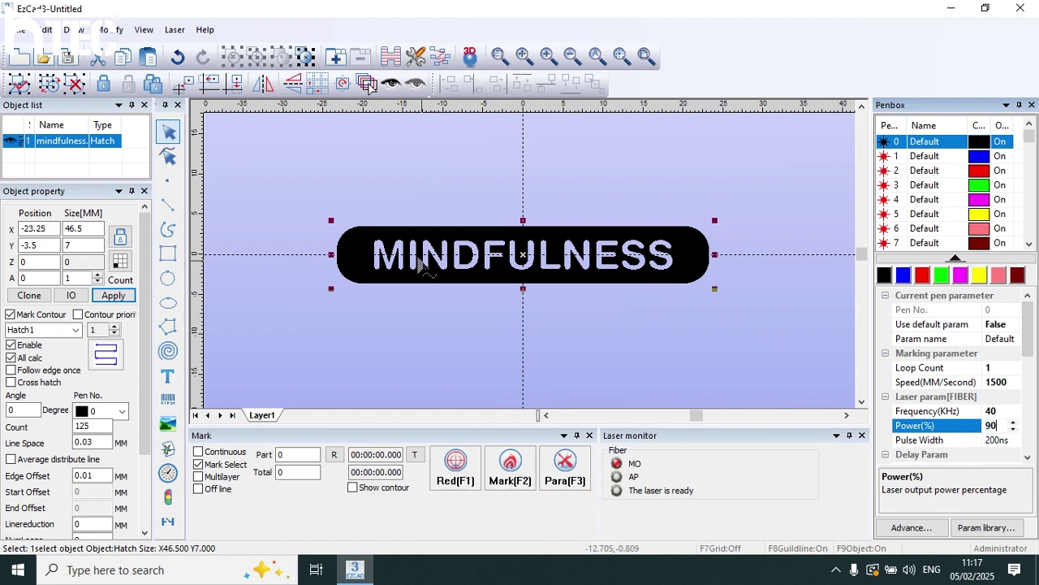
click(426, 227)
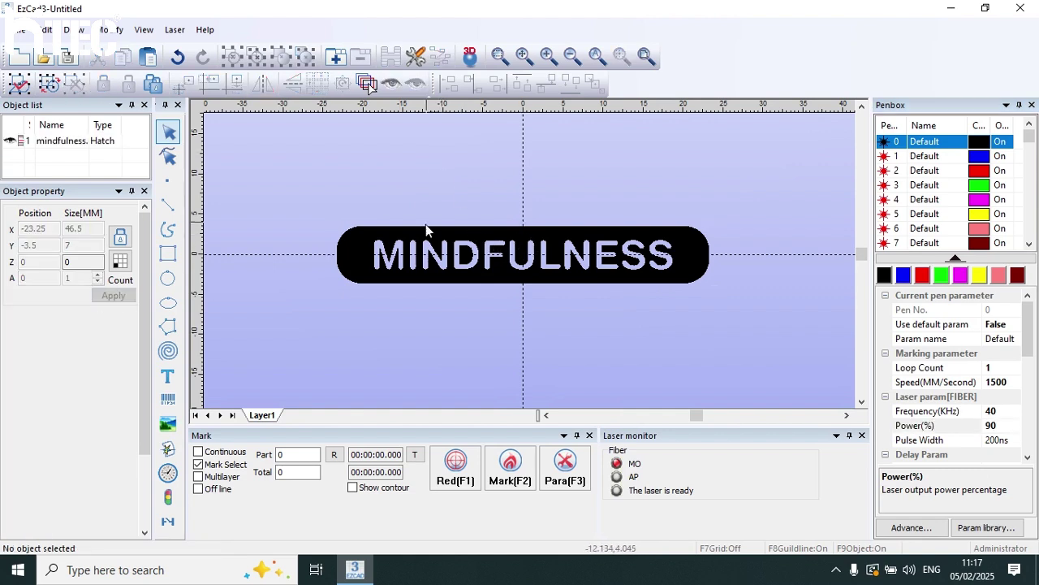
- Copy the hatched MINDFULNESS design and paste a duplicate onto the work area
click(422, 248)
right_click(421, 251)
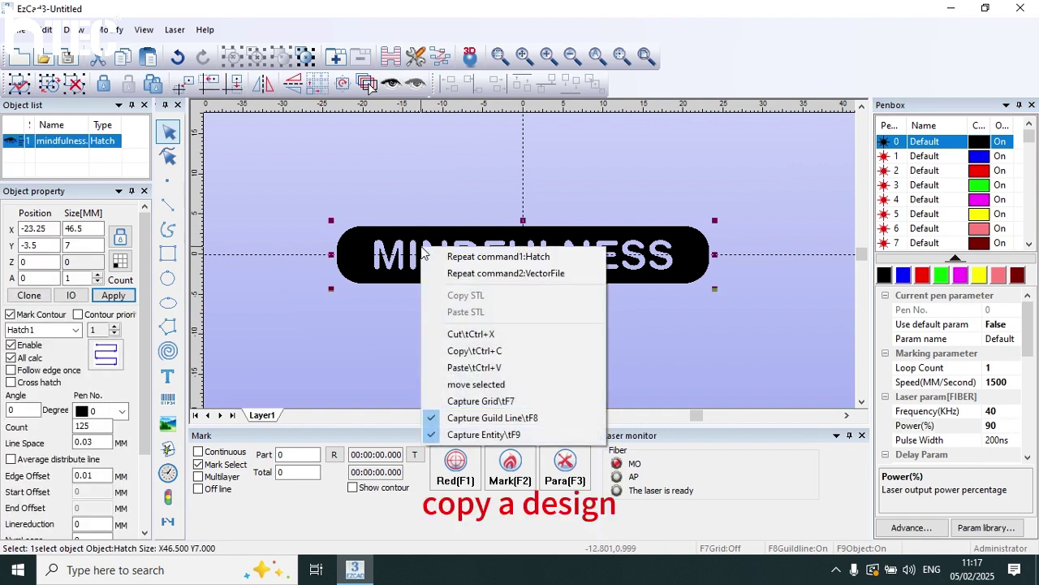
click(474, 350)
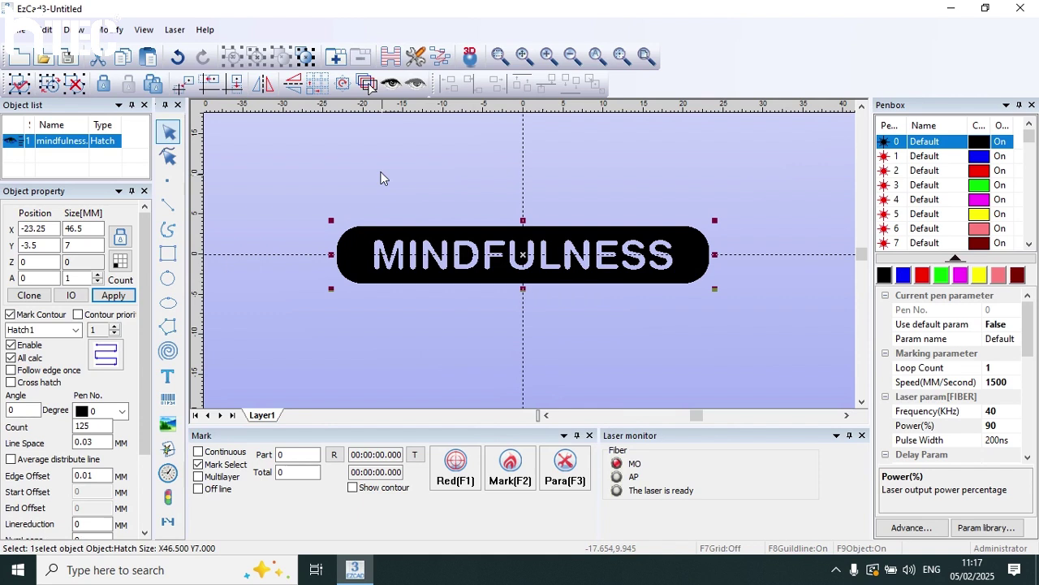
right_click(351, 142)
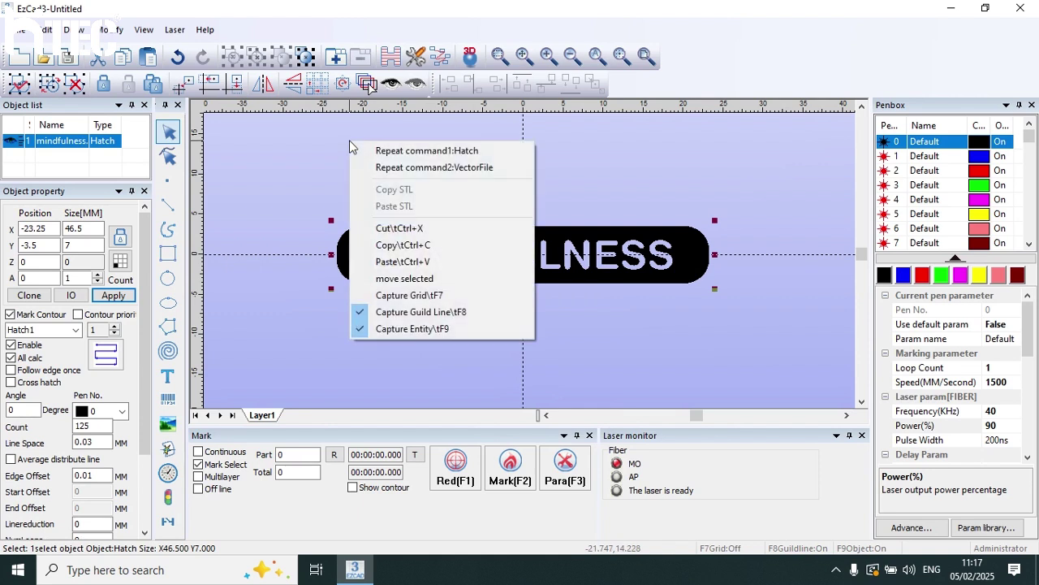
click(392, 261)
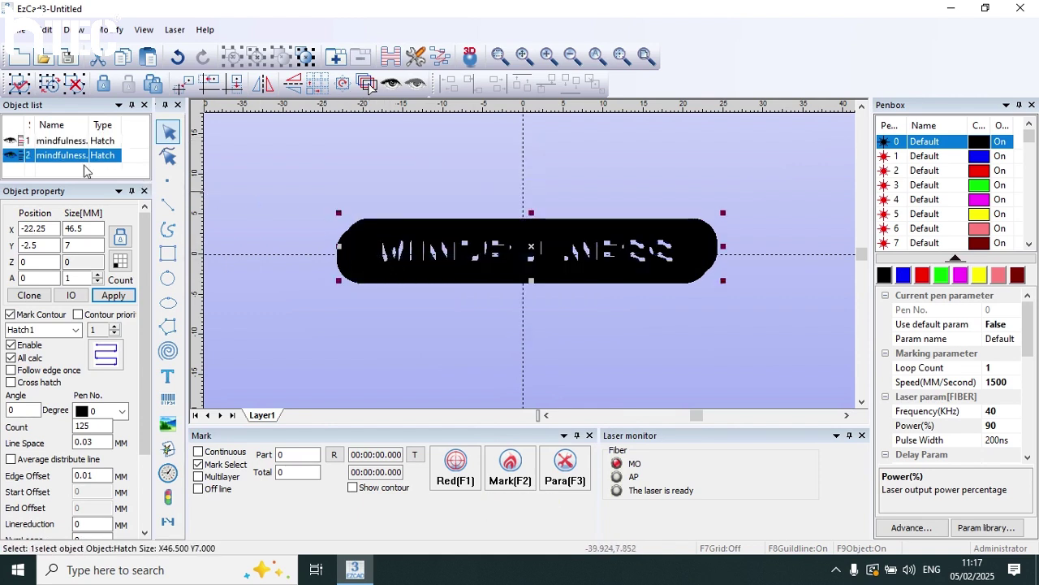
- Open the duplicate's hatch settings, choose the back-and-forth type with separate lines, and assign pen 1
click(85, 154)
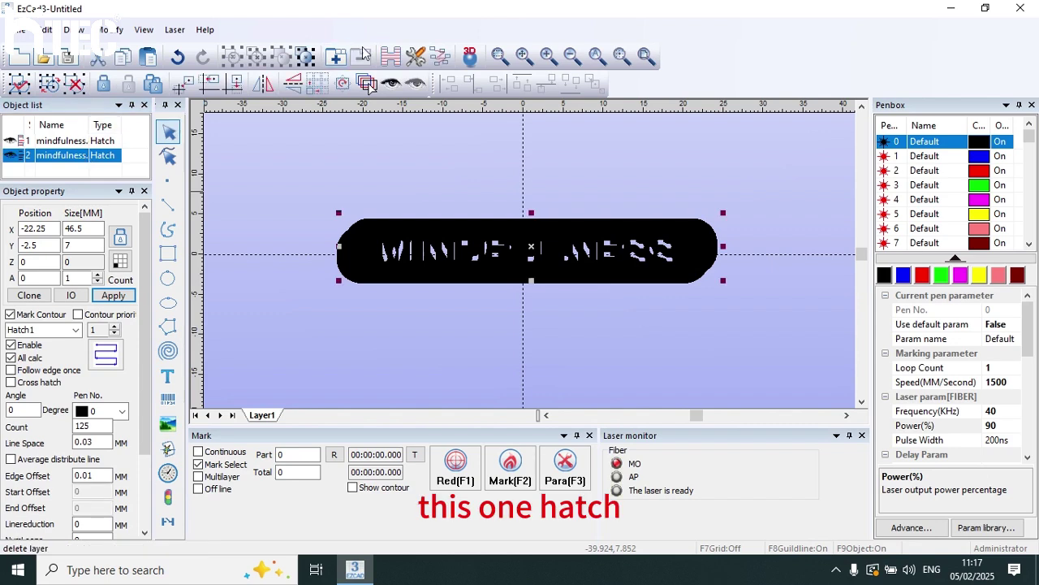
click(391, 55)
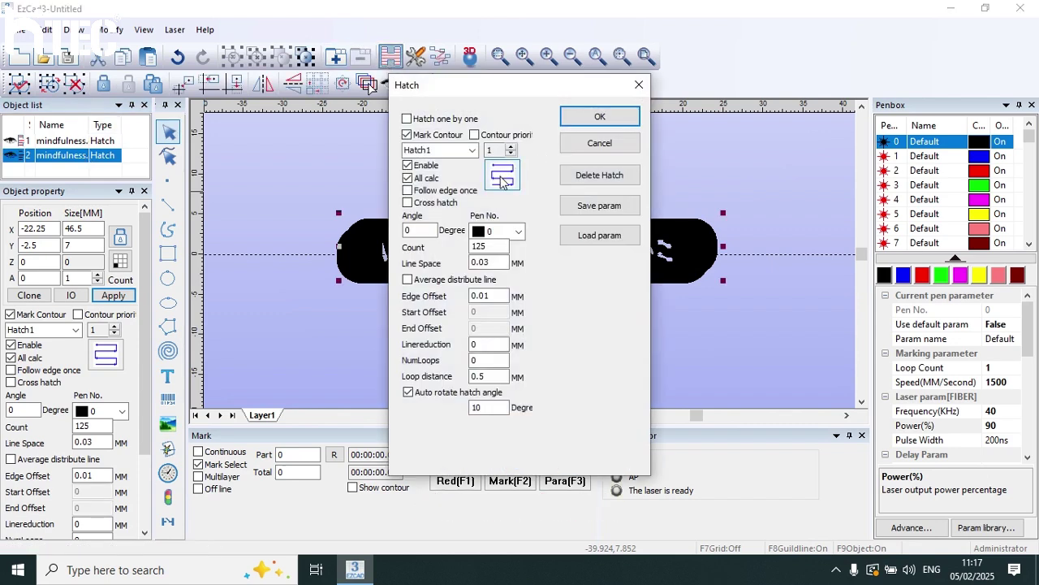
click(501, 178)
click(502, 179)
click(502, 181)
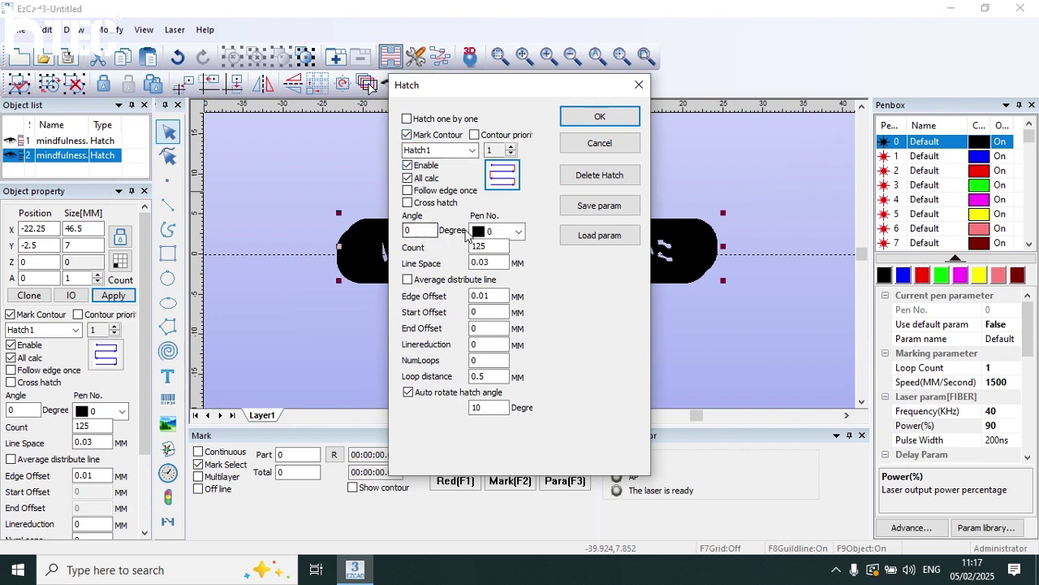
click(499, 232)
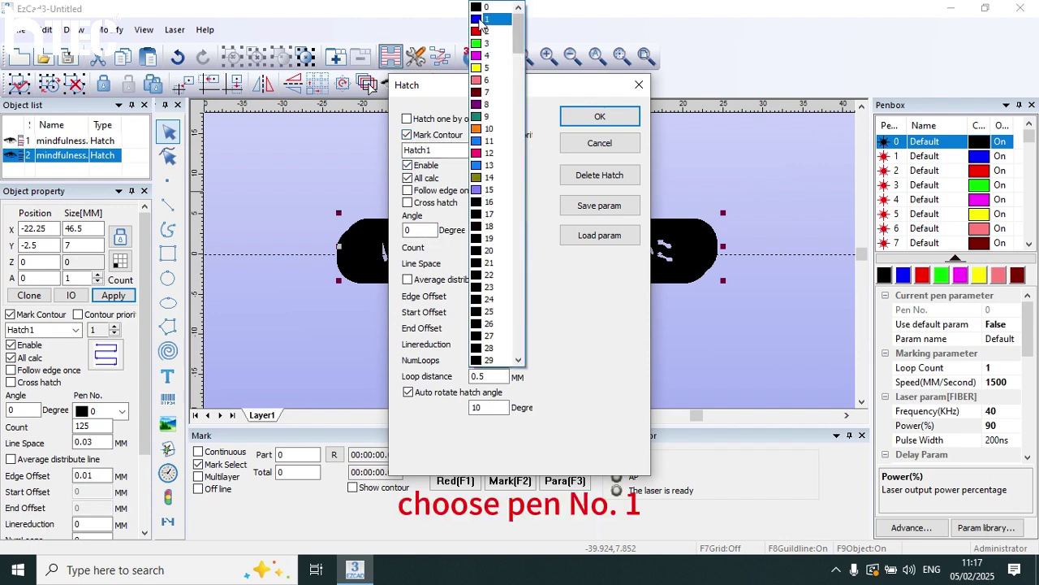
click(480, 22)
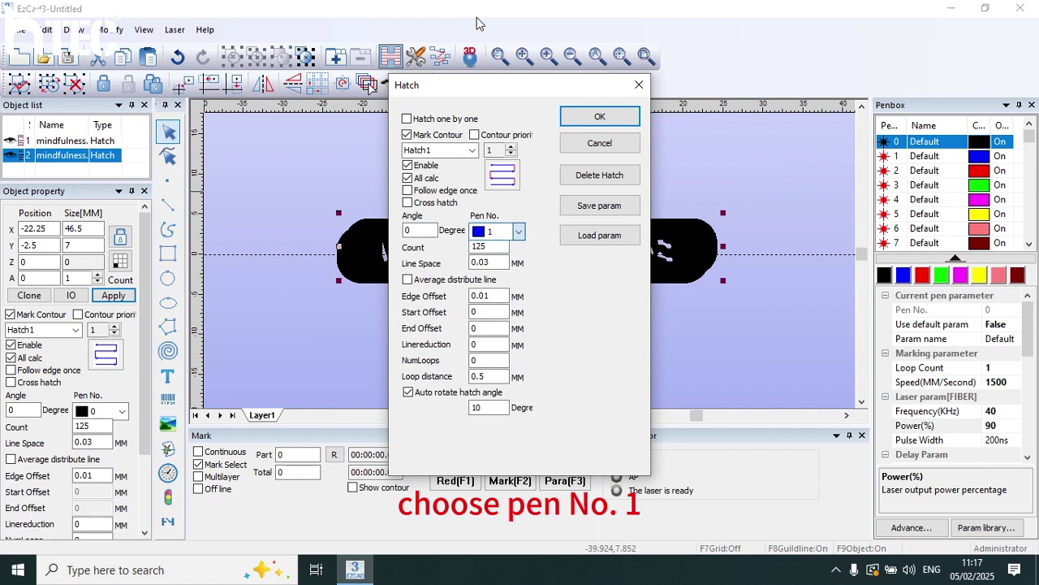
- Apply the duplicate's hatch with a count of 1, cross hatch, 0.04 mm line space and auto-rotate angle turned off
double_click(498, 247)
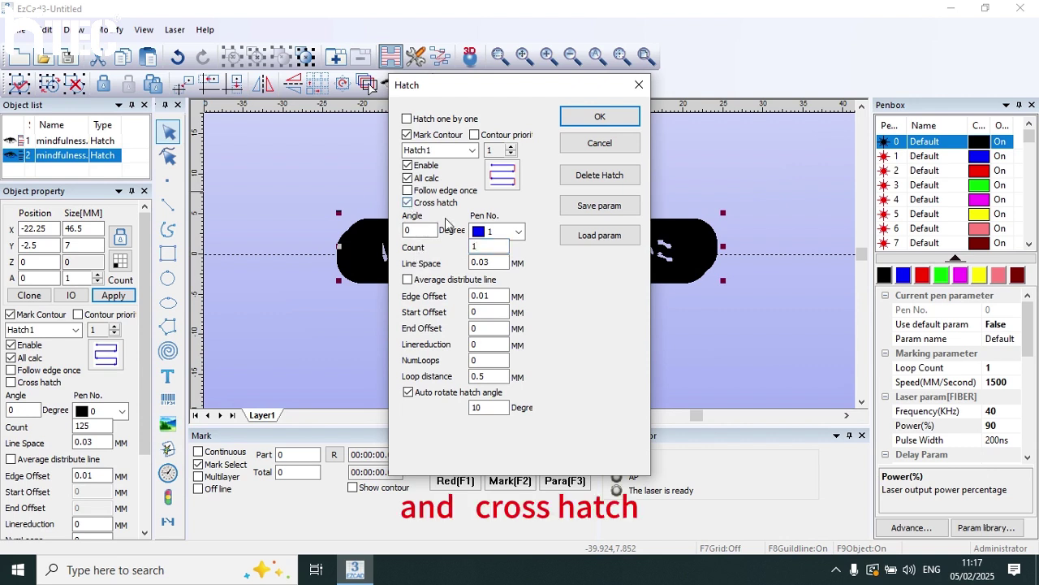
click(496, 262)
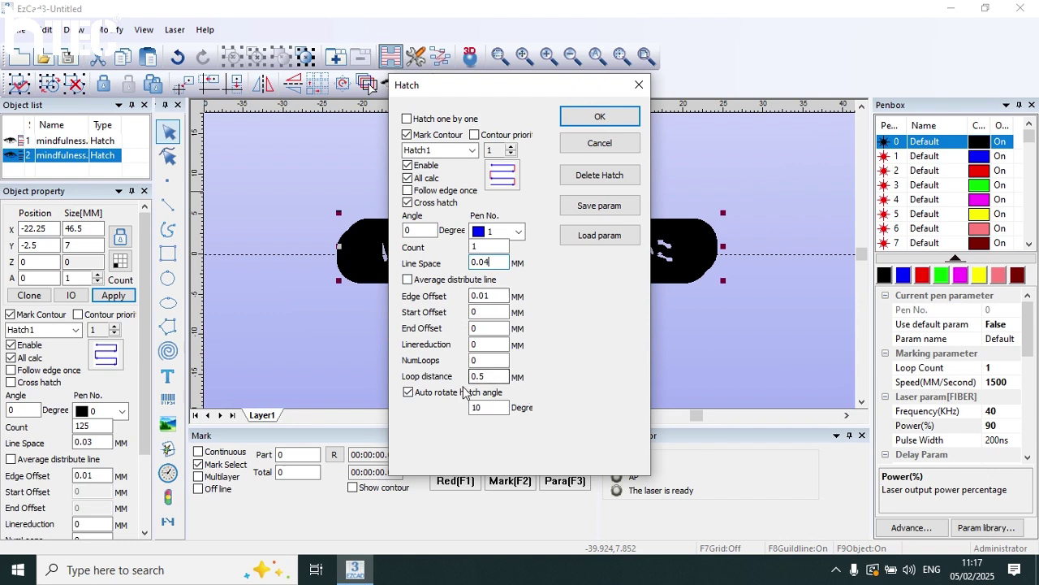
text(4)
click(408, 392)
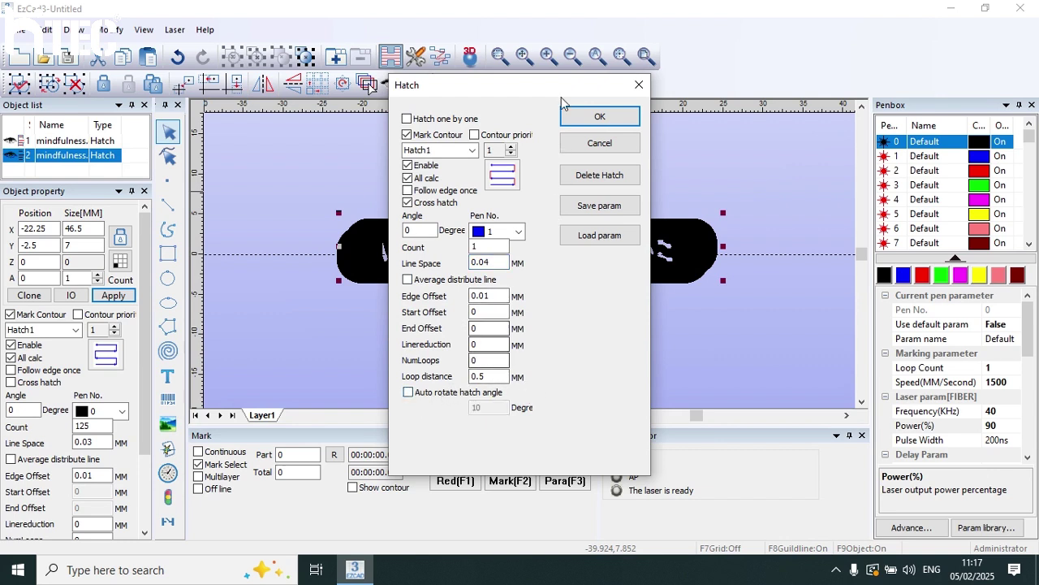
click(591, 117)
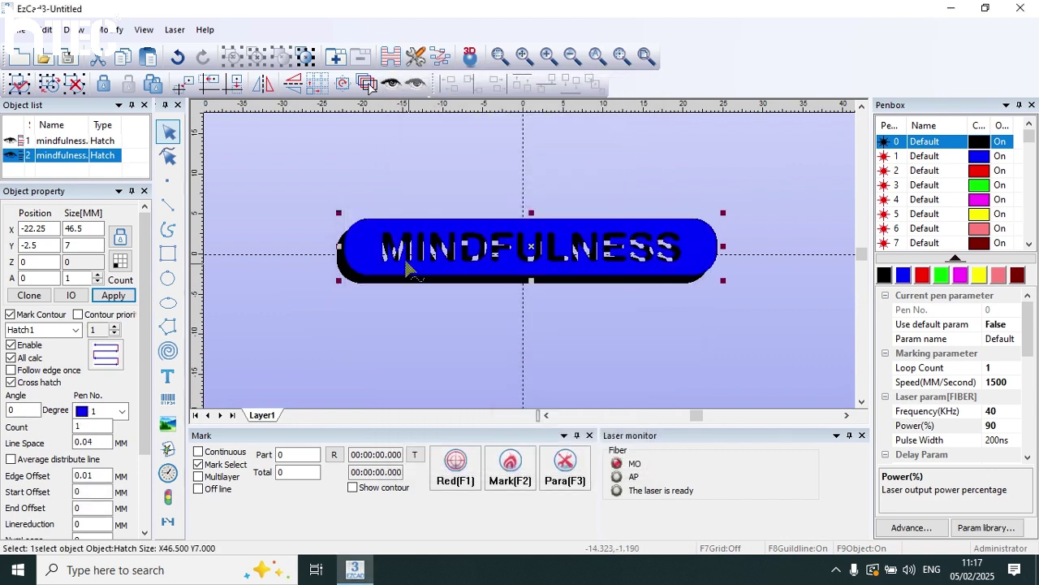
- Review the settings of the original pen 0 hatch and the pen 1 cleaning hatch
click(98, 142)
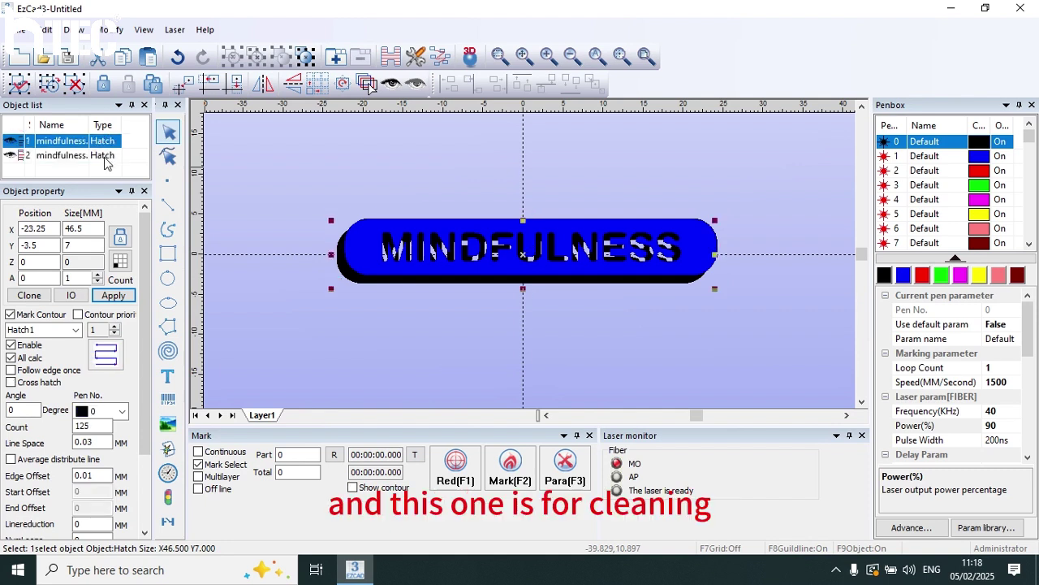
click(106, 157)
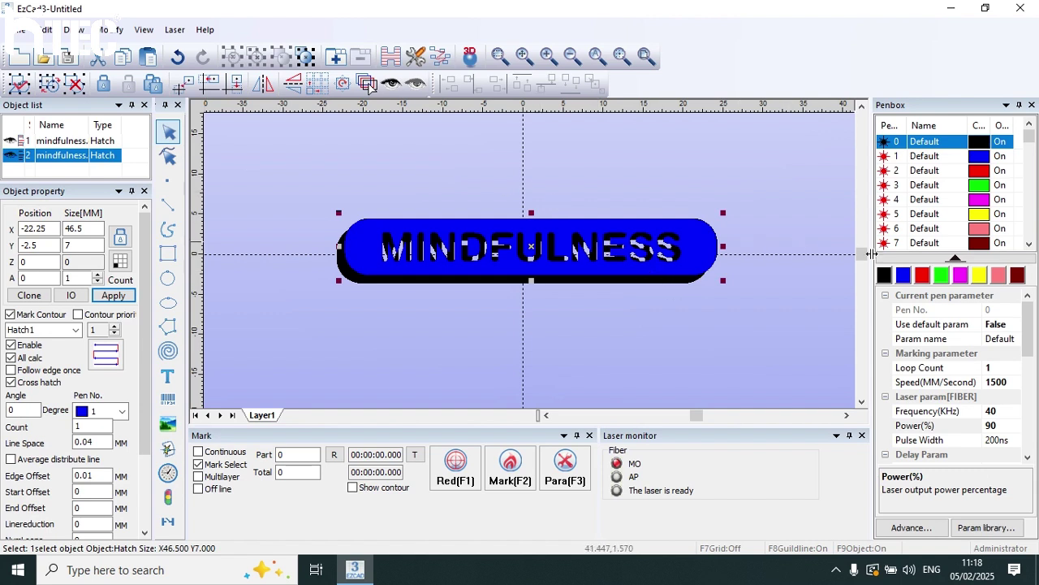
- Turn off the default parameters for pen 1 and set its marking speed to 3000 mm/s
click(901, 276)
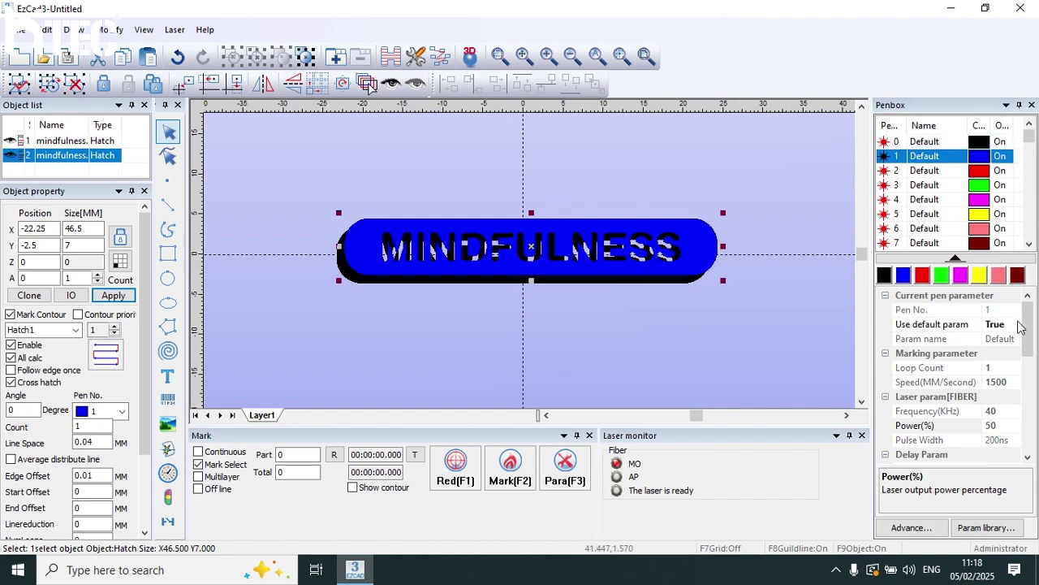
click(1016, 325)
click(1002, 348)
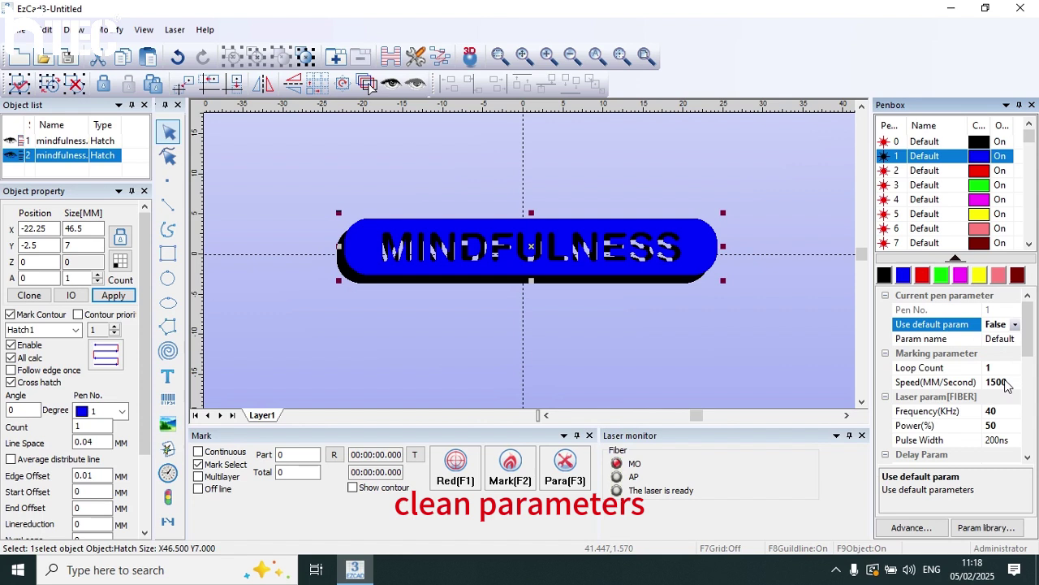
click(1005, 383)
double_click(1012, 379)
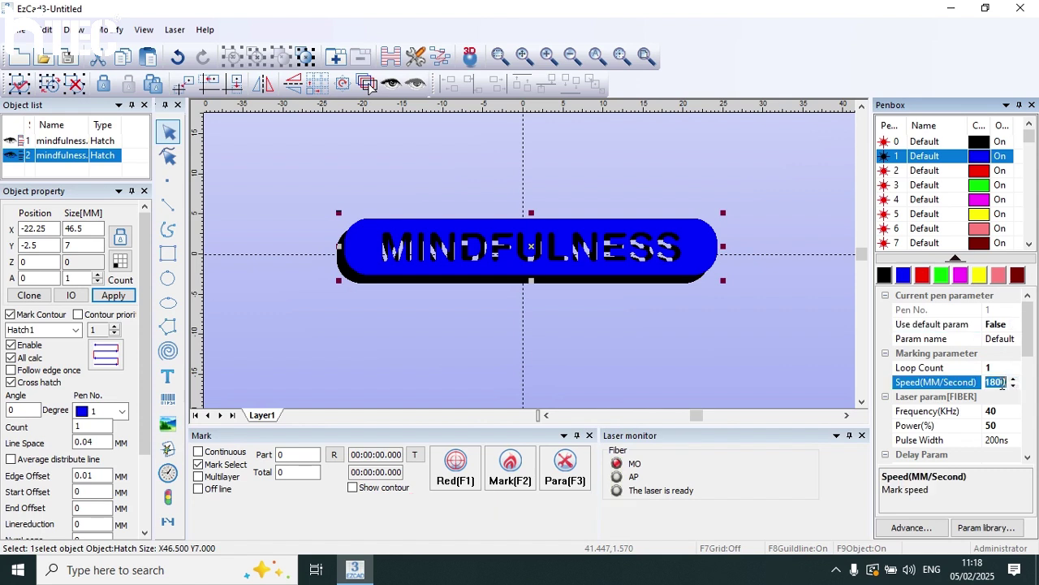
text(3000)
- Set pen 1's laser frequency to 150 kHz and its power to 30%
click(1003, 410)
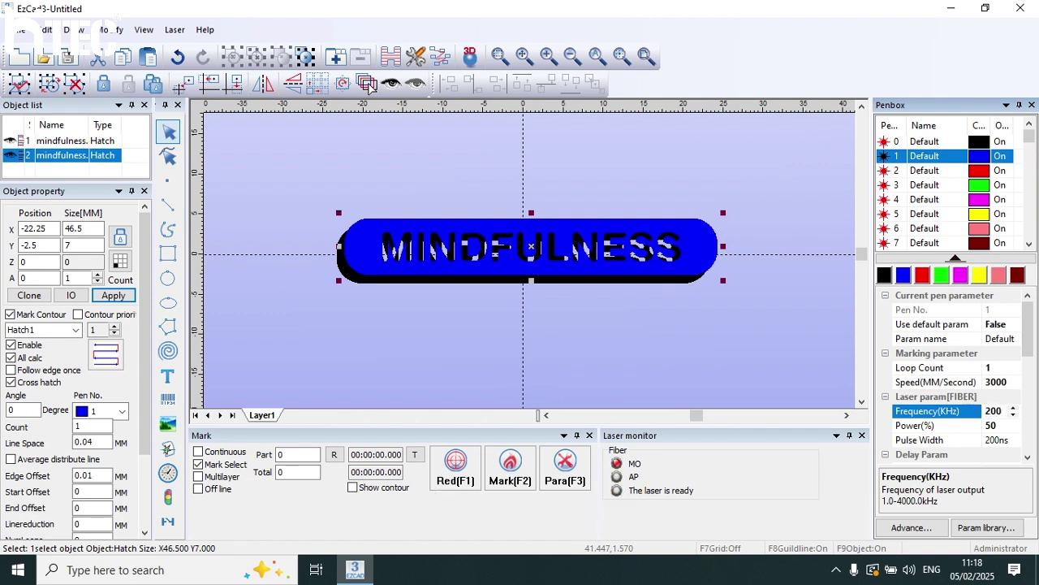
click(992, 424)
click(1002, 414)
click(1001, 424)
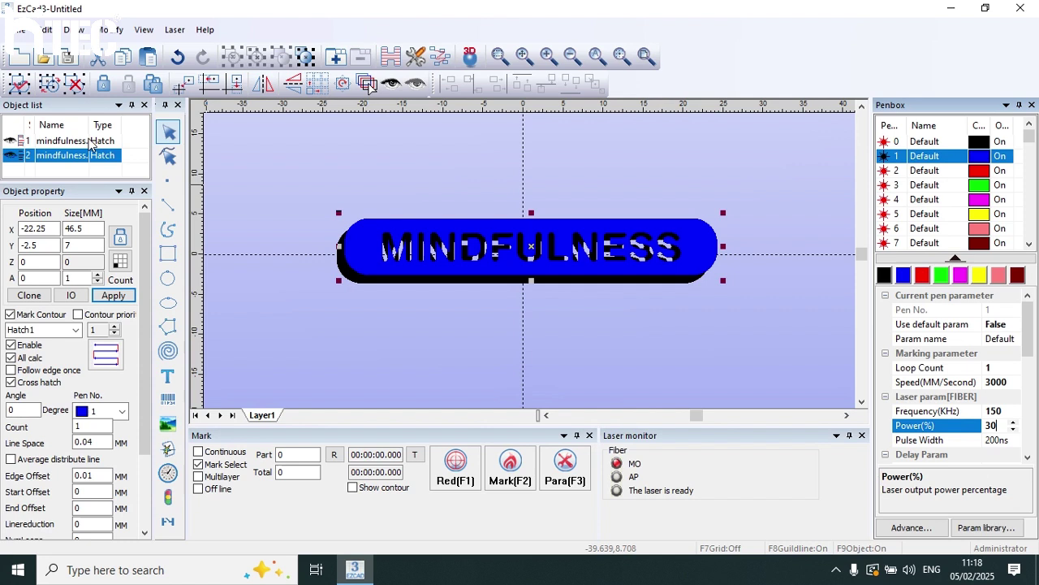
- Compare both hatches' settings and center the pen 1 duplicate on the work area's origin, over the original design
click(91, 143)
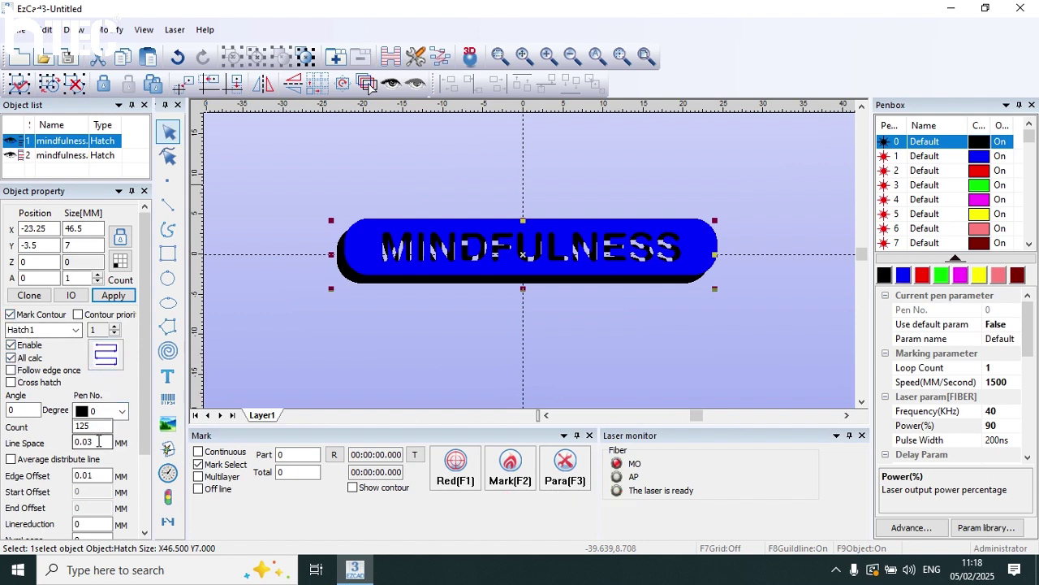
click(72, 156)
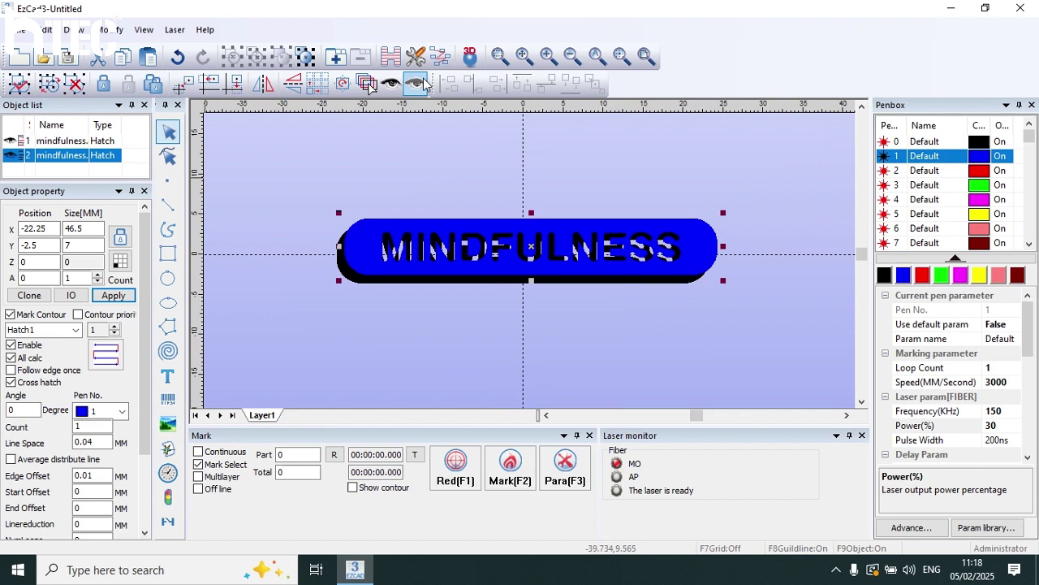
click(185, 86)
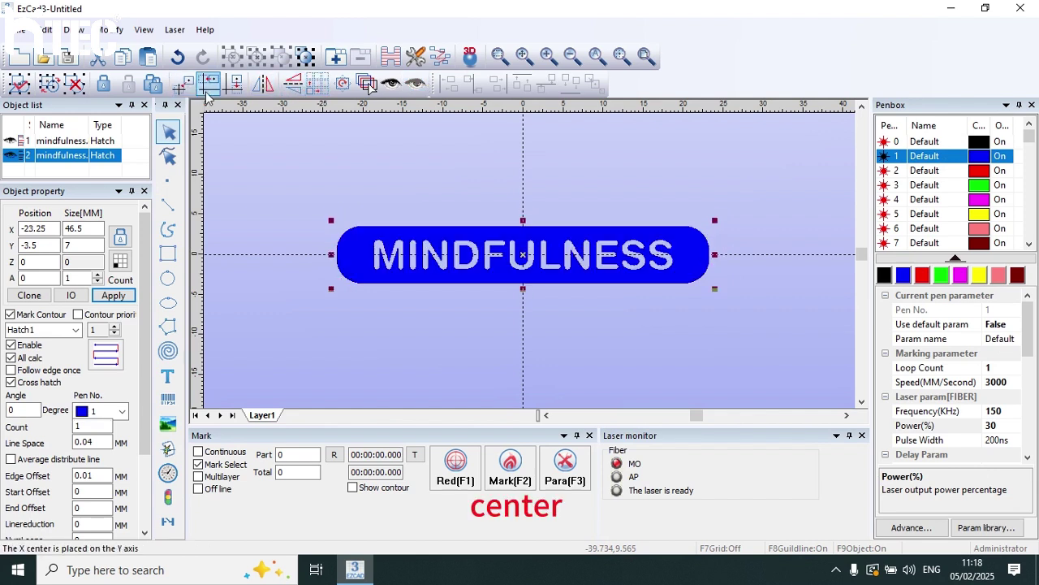
- Check the marking order of the two hatches, select both together, and start the red light preview on the workpiece
click(79, 142)
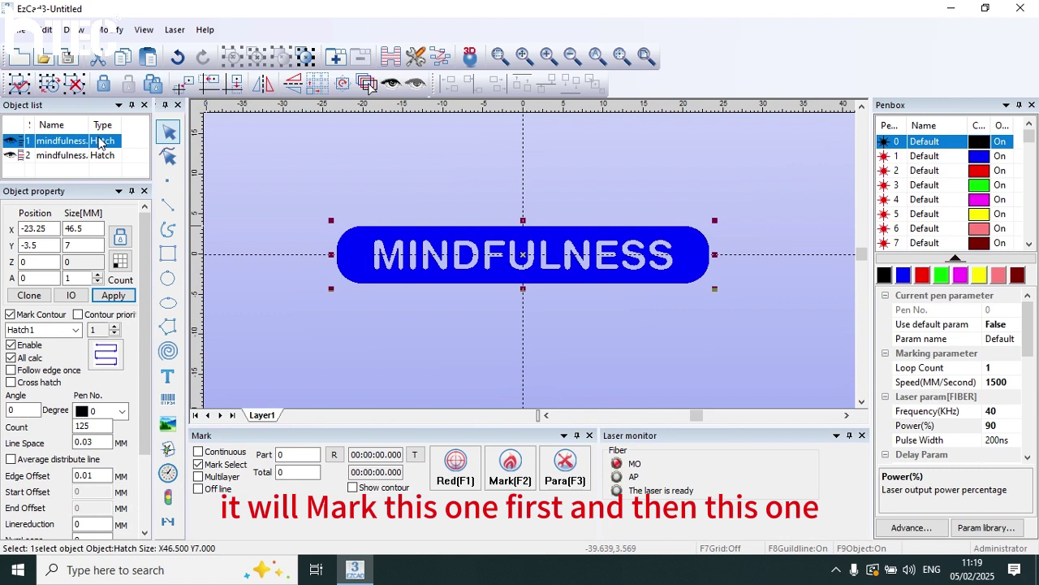
click(67, 155)
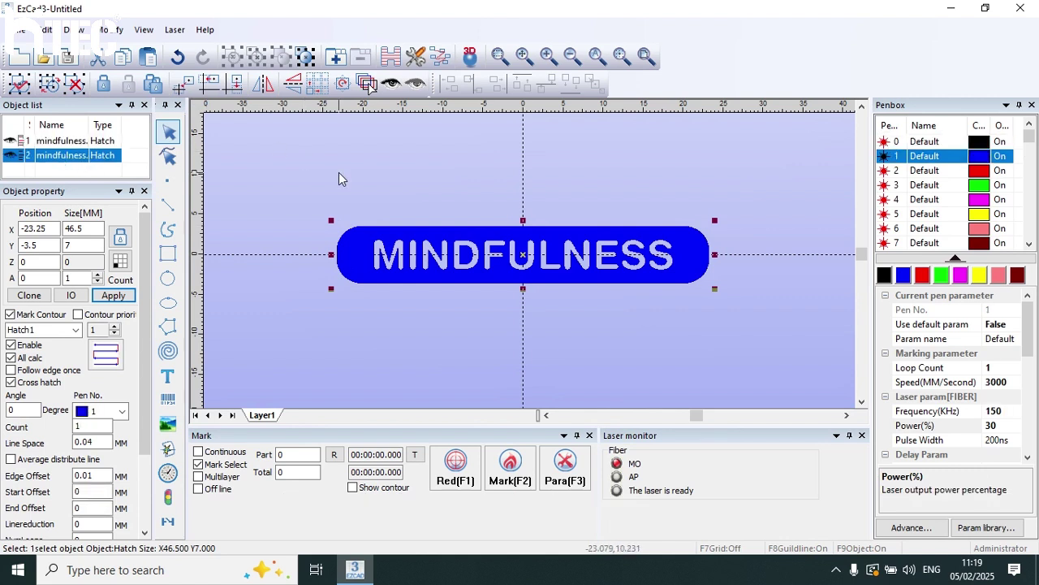
click(336, 181)
drag(300, 196, 810, 296)
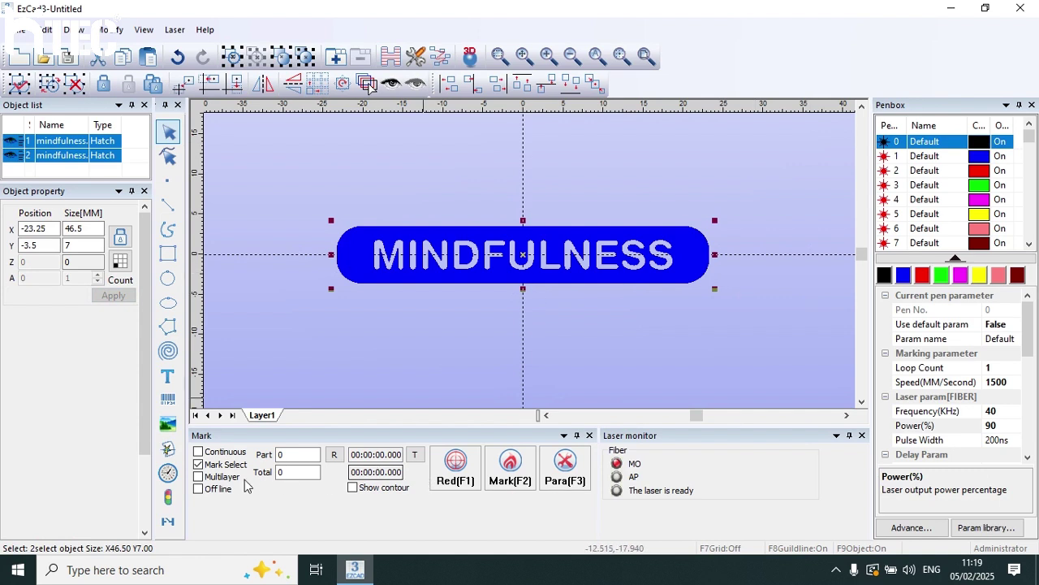
click(445, 481)
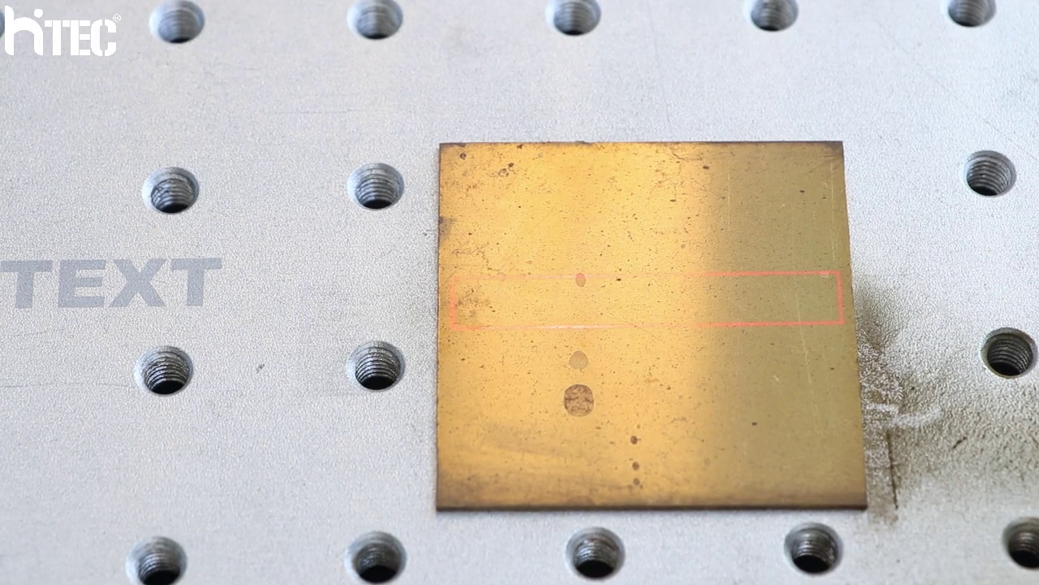